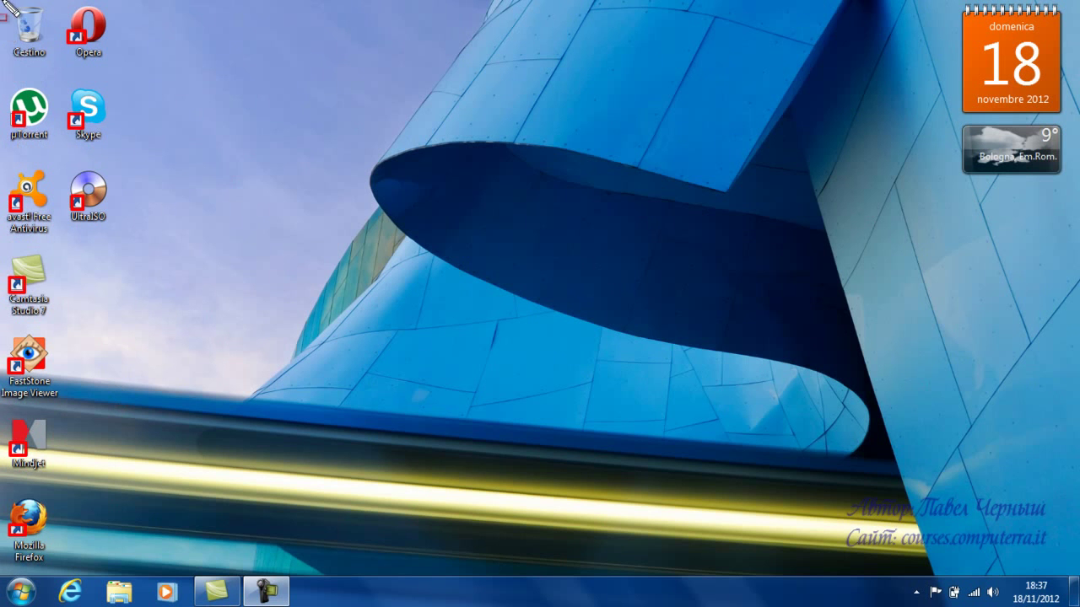
{"action": "left_click_drag", "start_coordinate": [34, 14], "coordinate": [57, 66]}
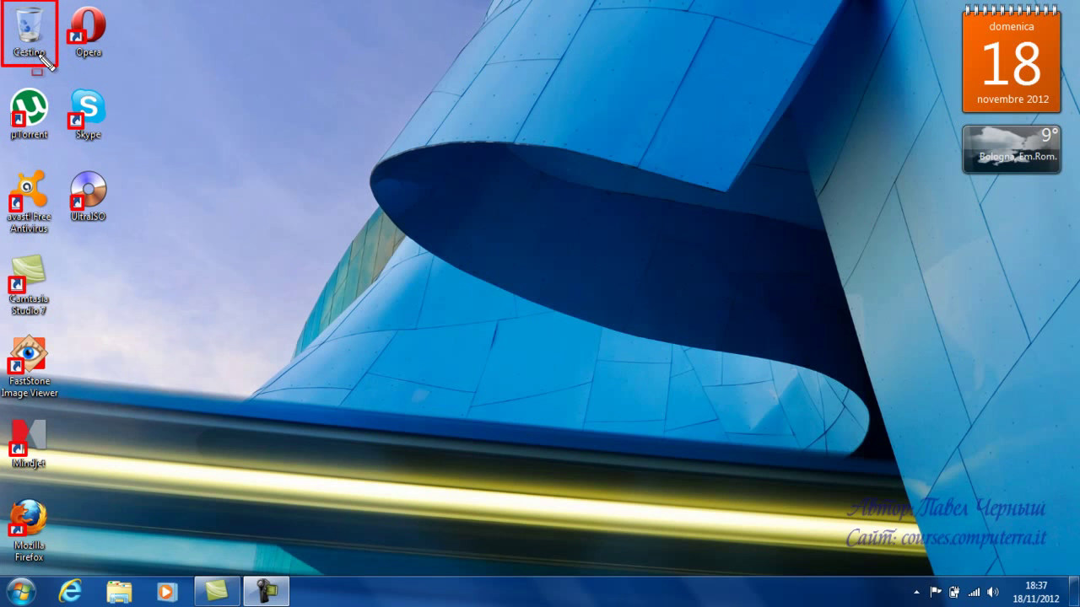
{"action": "key", "text": "Escape"}
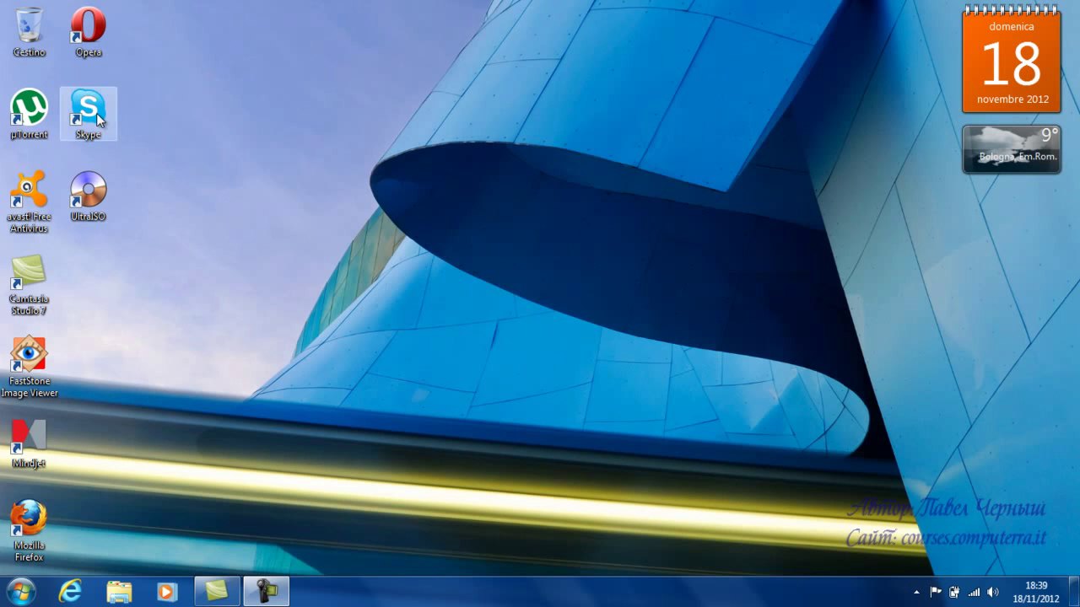
Delete the Skype shortcut from the desktop by moving it to the Recycle Bin (Cestino) and confirm the deletion.
{"action": "left_click_drag", "start_coordinate": [91, 112], "coordinate": [34, 30]}
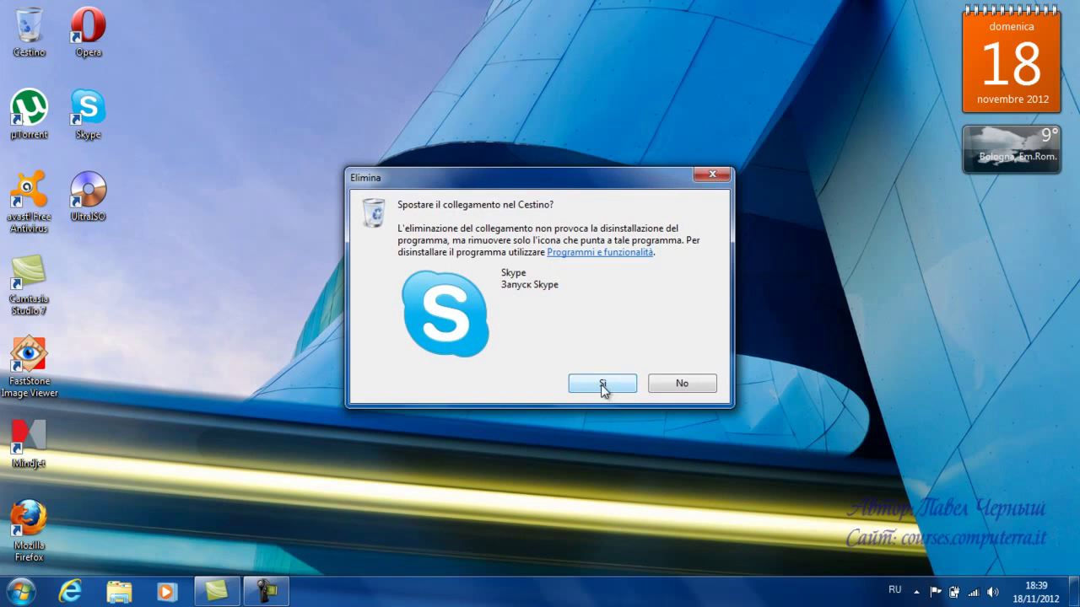
{"action": "left_click", "coordinate": [601, 380]}
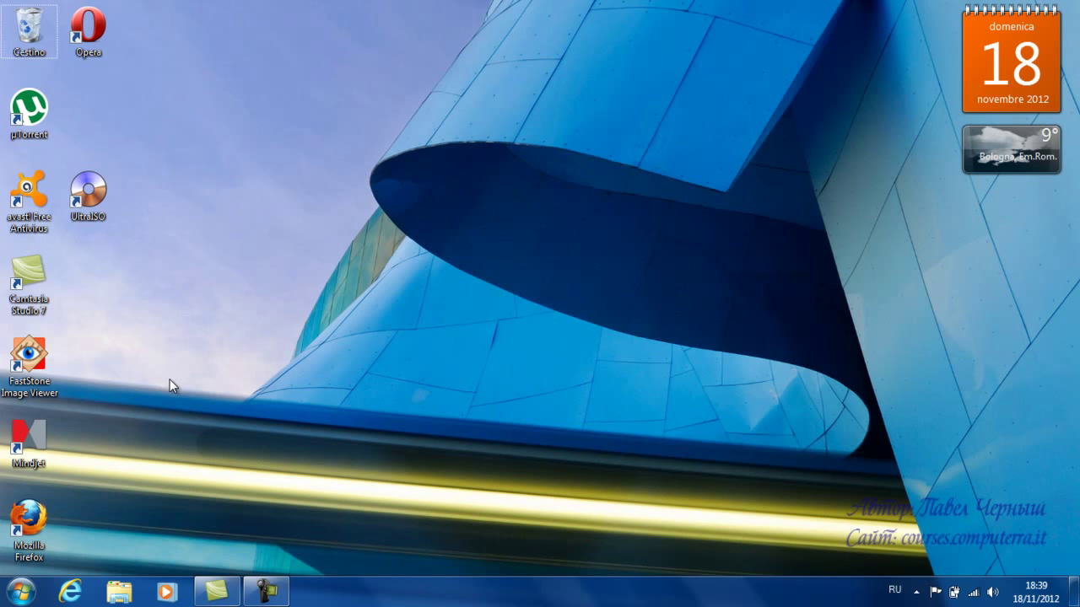
Browse in Computer to the Skype program's Phone folder, under Programmi (x86) on Disco locale (C:).
{"action": "left_click", "coordinate": [21, 593]}
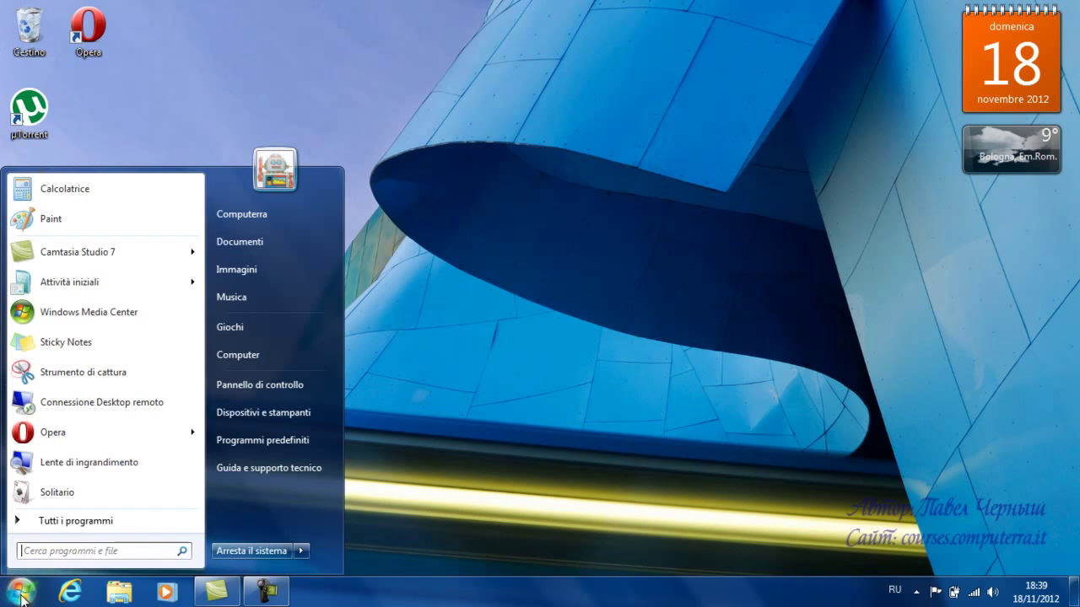
{"action": "left_click", "coordinate": [268, 358]}
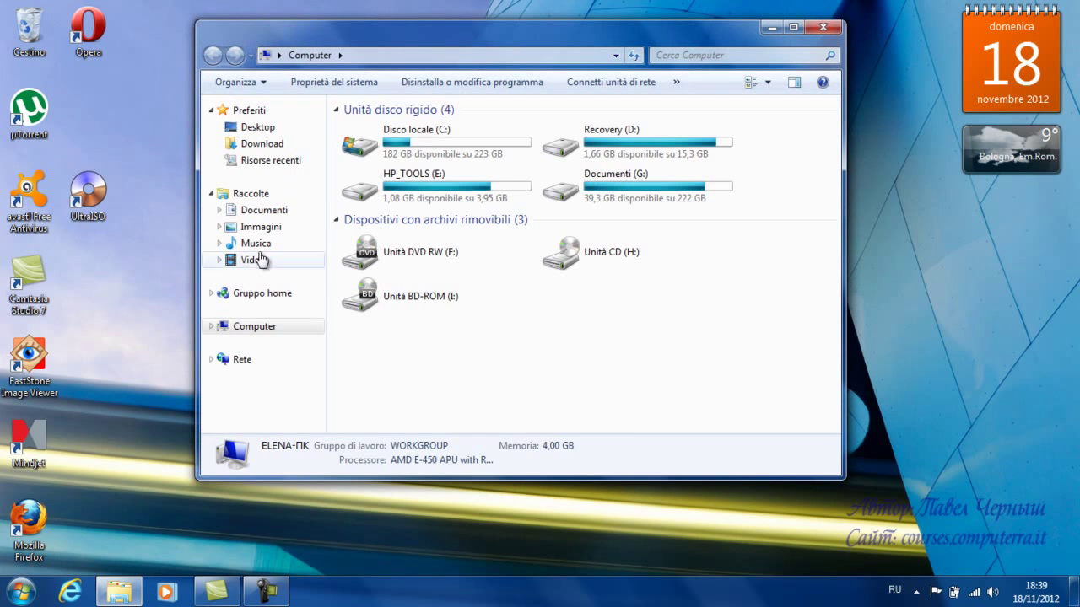
{"action": "left_click", "coordinate": [416, 139]}
{"action": "double_click", "coordinate": [417, 138]}
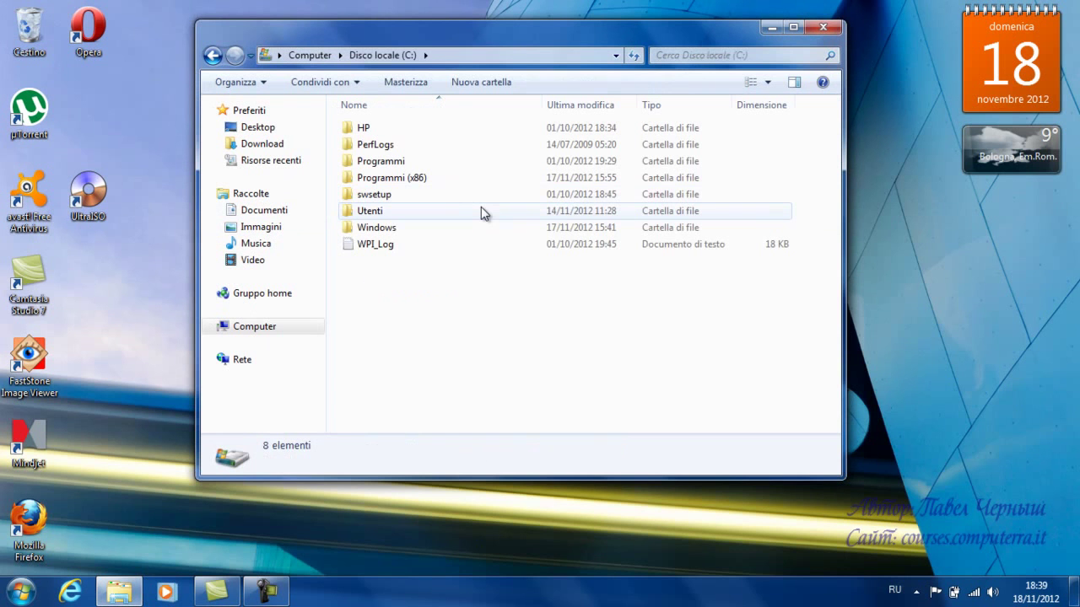
{"action": "mouse_move", "coordinate": [390, 184]}
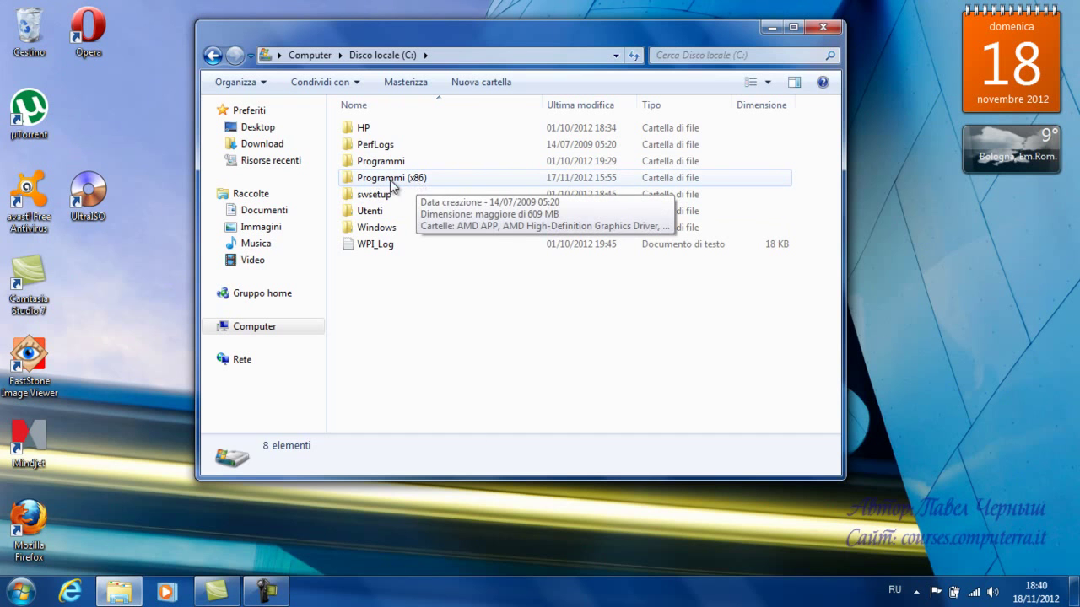
{"action": "double_click", "coordinate": [396, 188]}
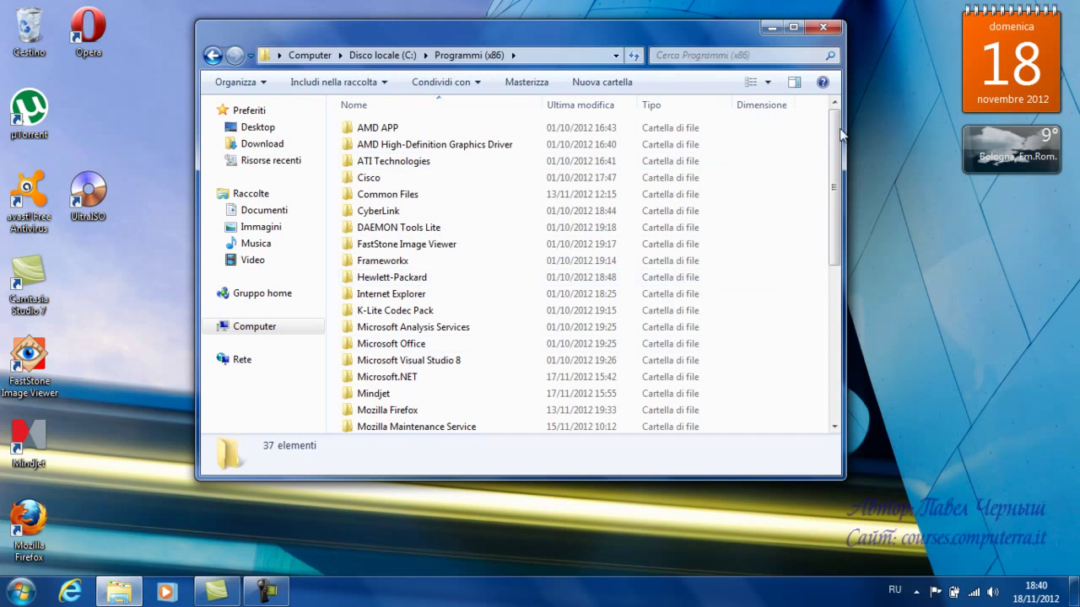
{"action": "left_click_drag", "start_coordinate": [838, 145], "coordinate": [841, 304]}
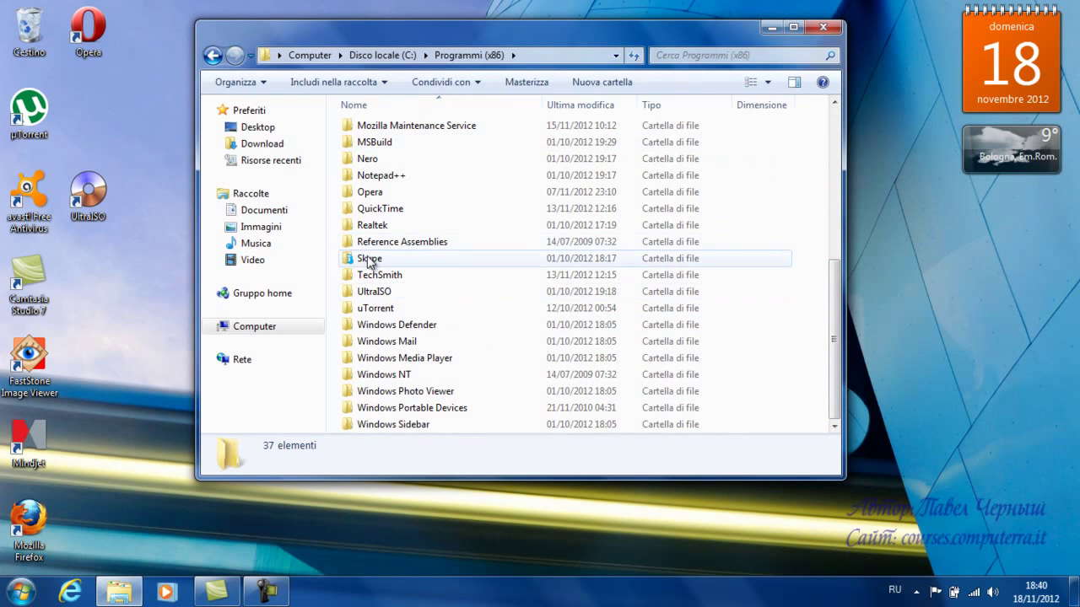
{"action": "mouse_move", "coordinate": [351, 262]}
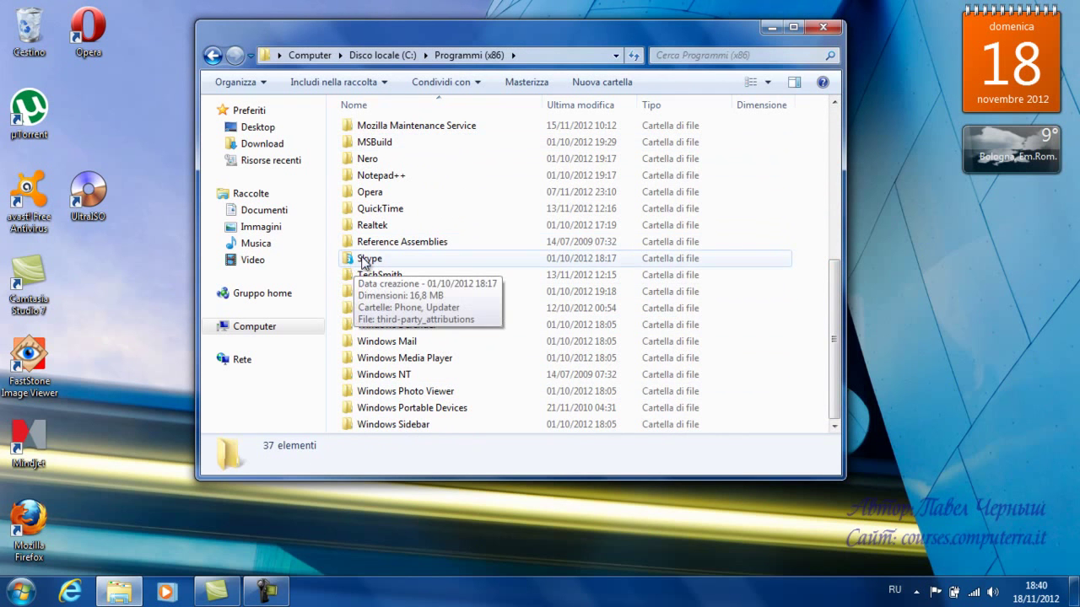
{"action": "double_click", "coordinate": [365, 261]}
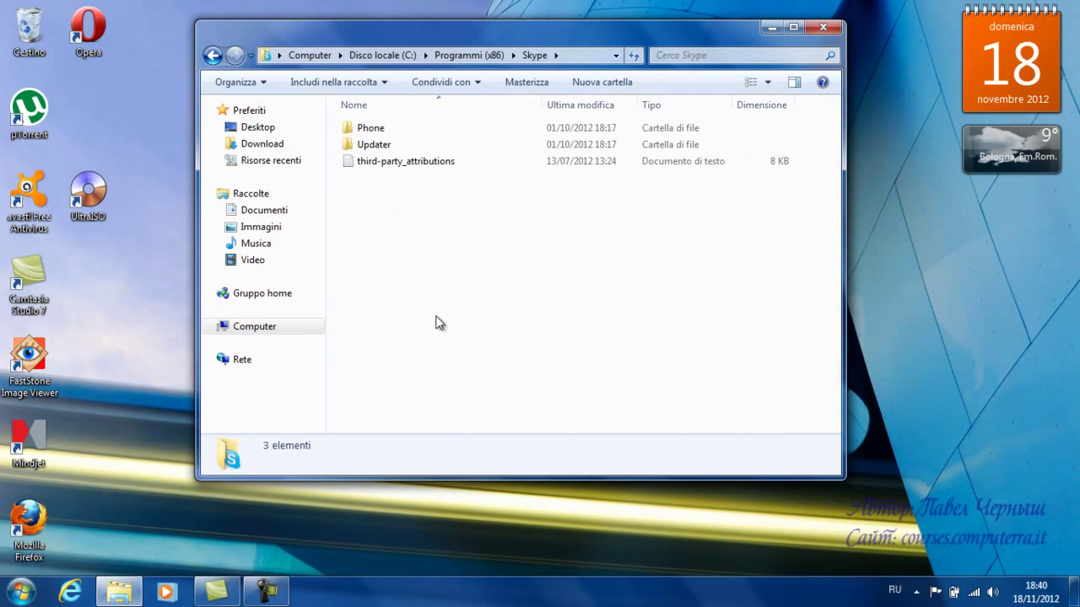
{"action": "double_click", "coordinate": [369, 131]}
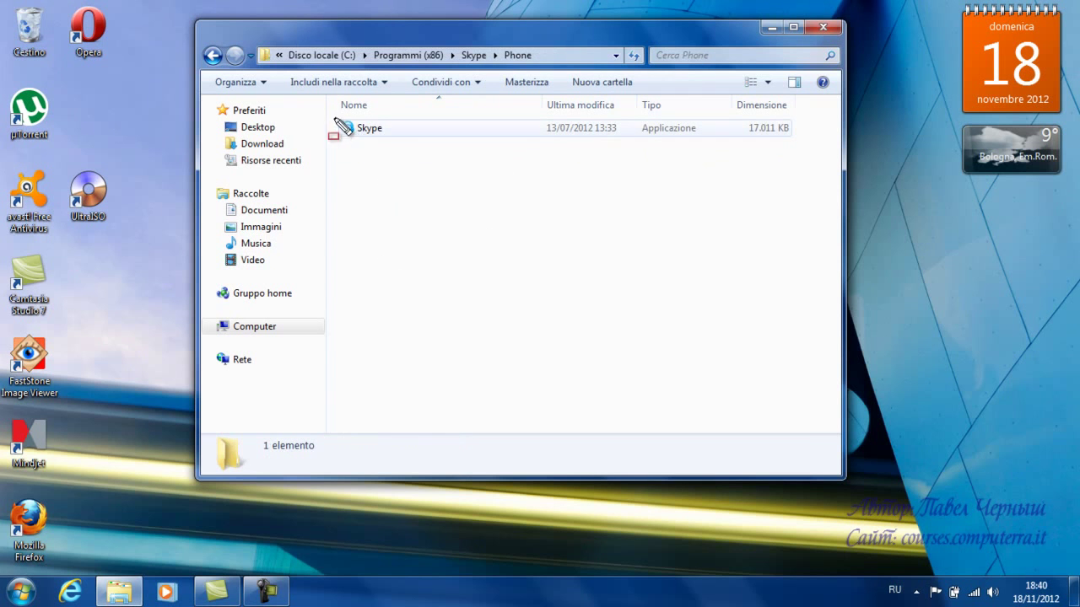
{"action": "left_click_drag", "start_coordinate": [334, 113], "coordinate": [392, 144]}
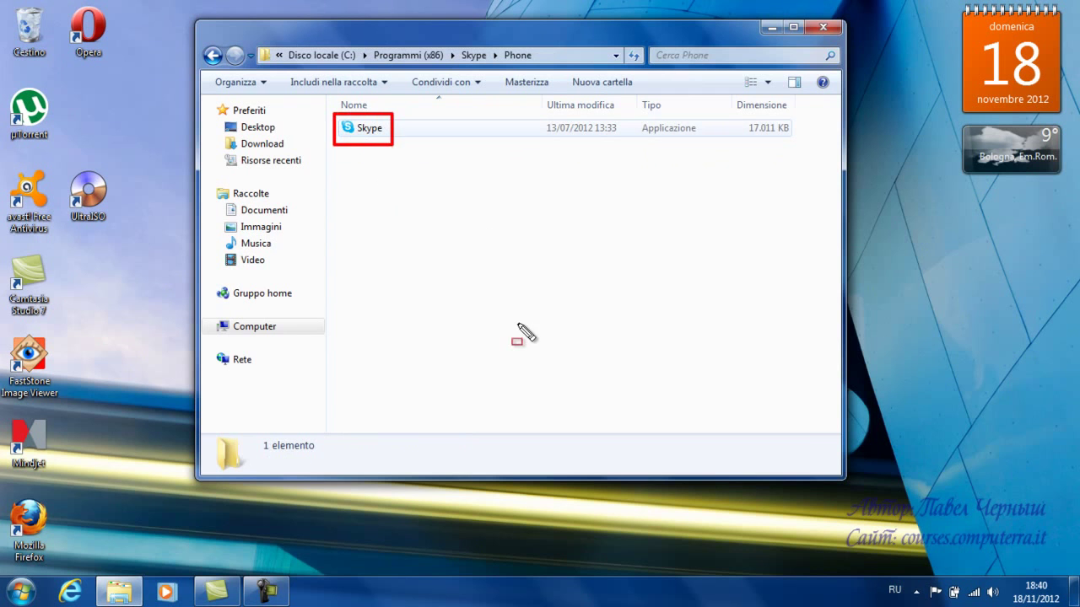
{"action": "key", "text": "alt"}
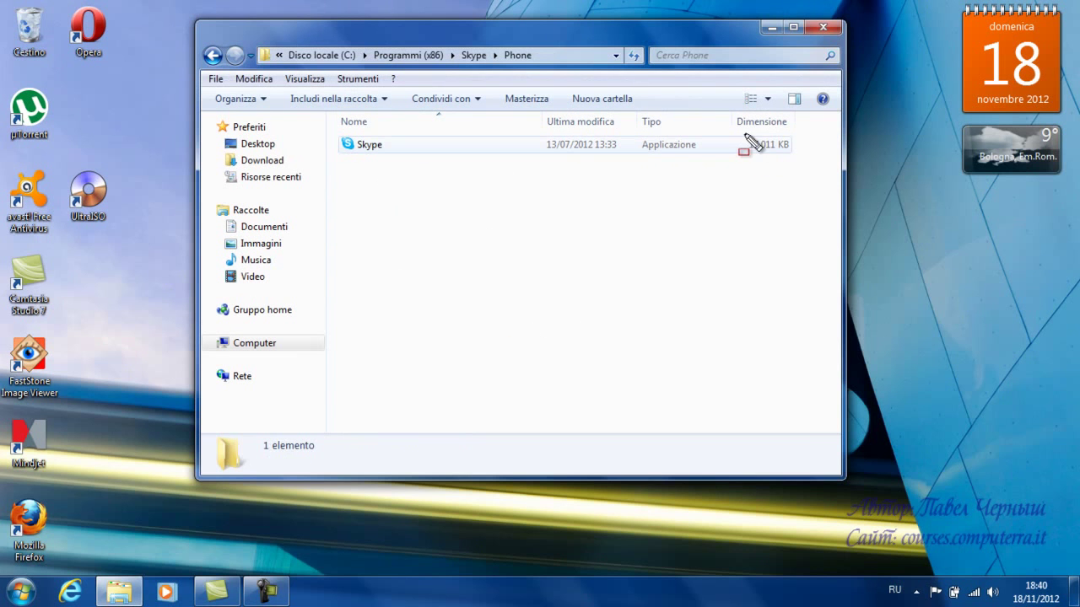
{"action": "left_click_drag", "start_coordinate": [744, 134], "coordinate": [801, 157]}
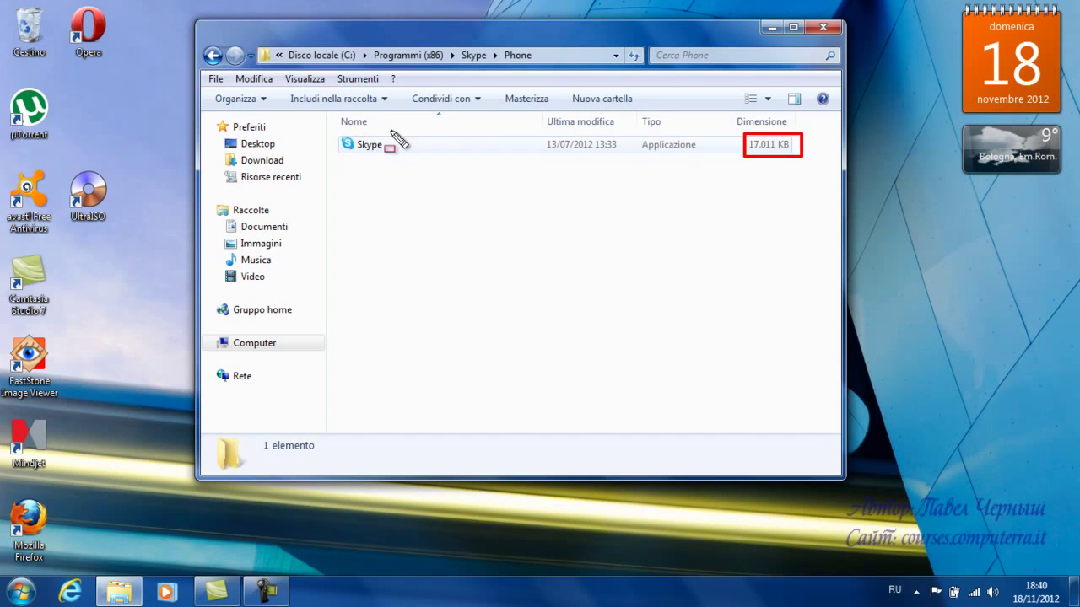
{"action": "key", "text": "Escape"}
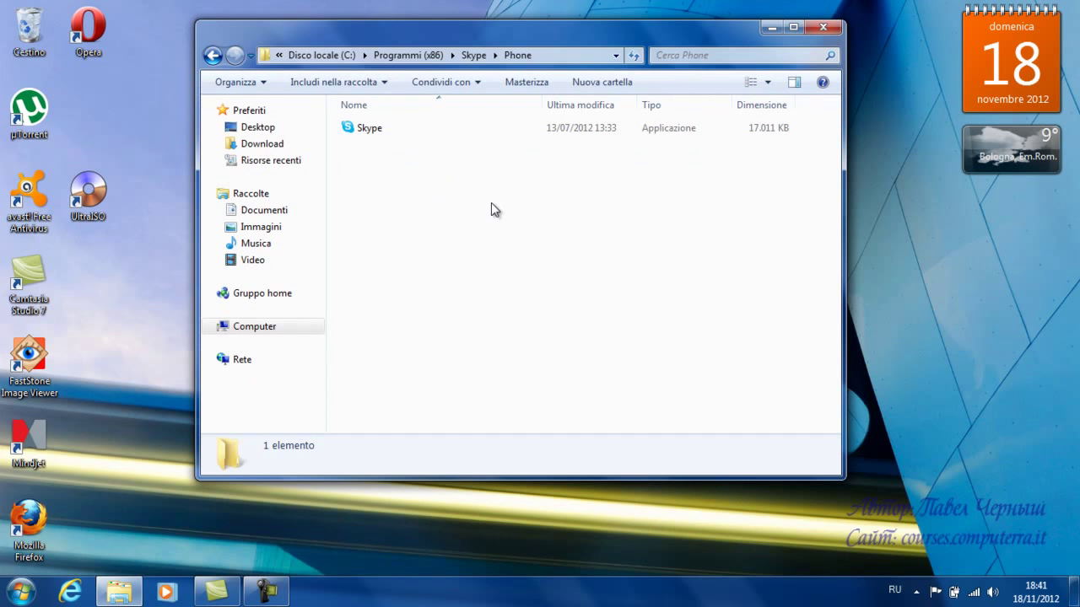
Send a shortcut of the Skype application to the desktop and close the Phone folder window.
{"action": "left_click", "coordinate": [361, 130]}
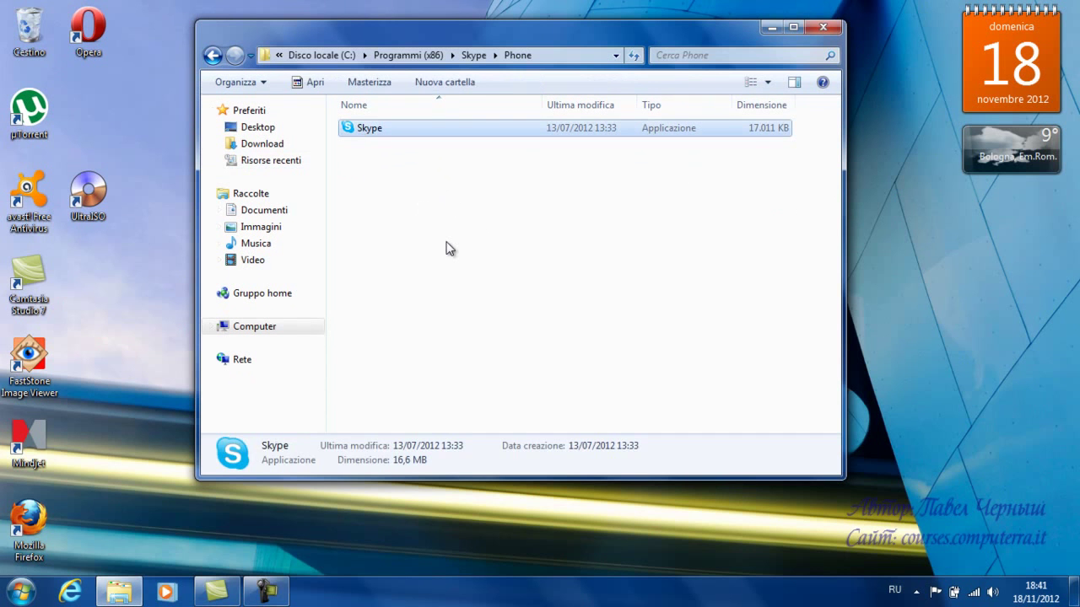
{"action": "right_click", "coordinate": [362, 128]}
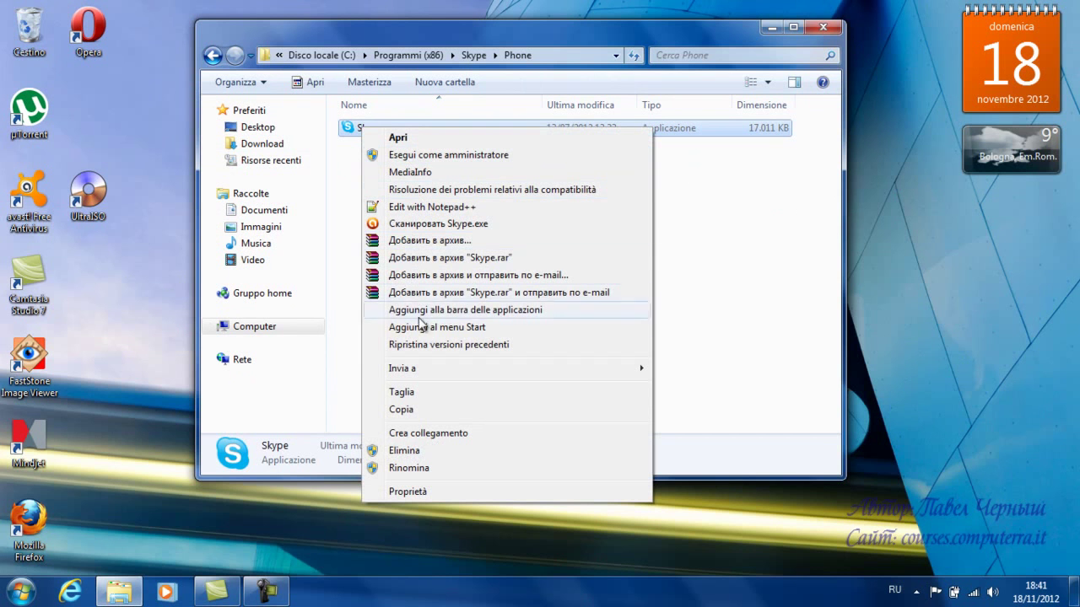
{"action": "mouse_move", "coordinate": [423, 376]}
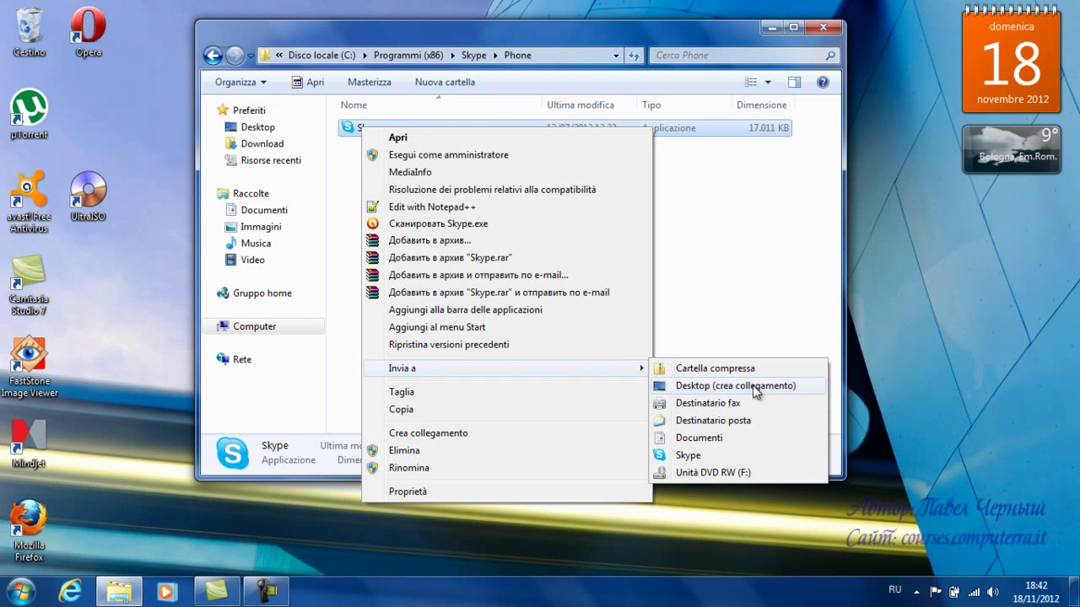
{"action": "left_click", "coordinate": [722, 386]}
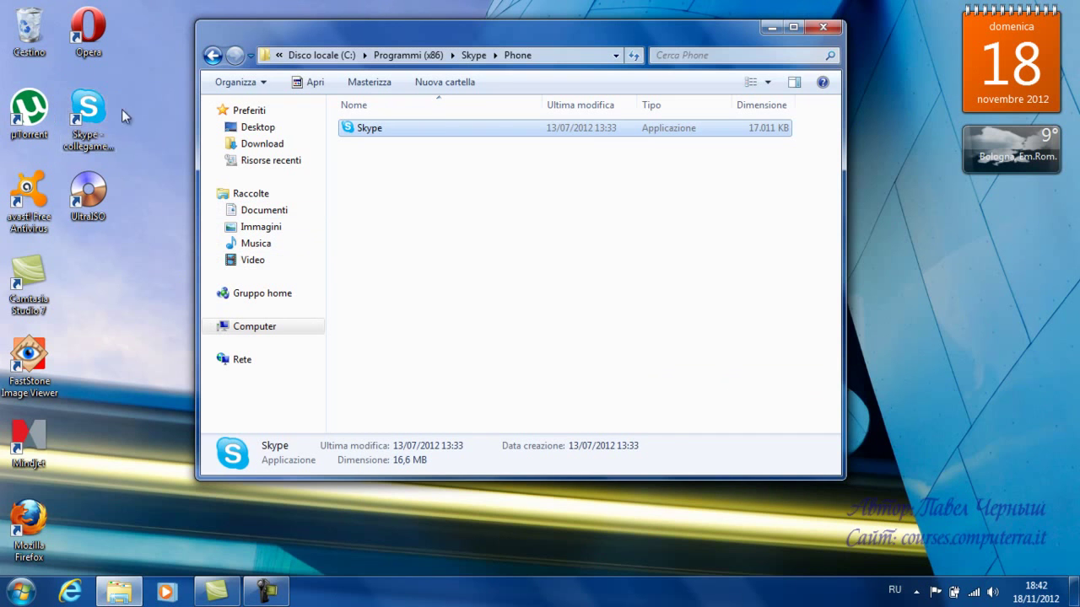
{"action": "left_click", "coordinate": [823, 29]}
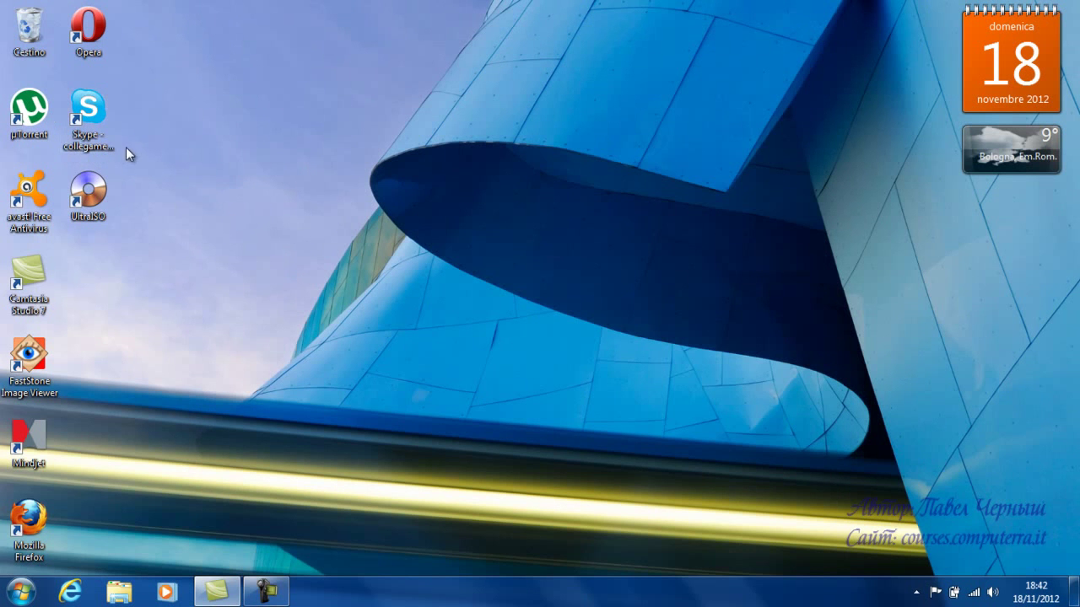
Rename the new Skype shortcut on the desktop to just Skype and deselect it.
{"action": "left_click", "coordinate": [97, 147]}
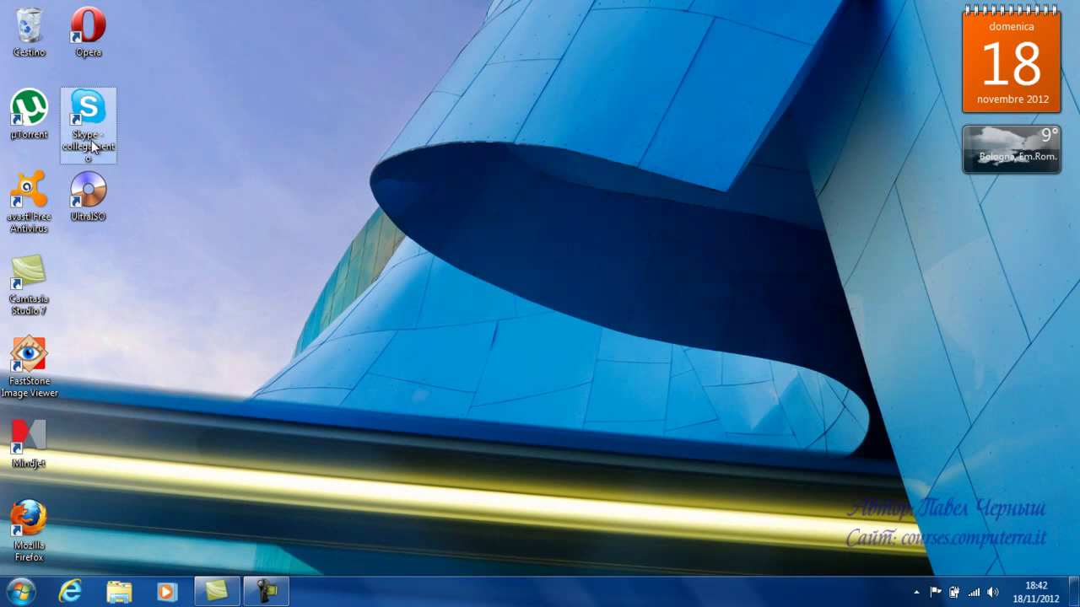
{"action": "left_click", "coordinate": [98, 147]}
{"action": "left_click", "coordinate": [99, 158]}
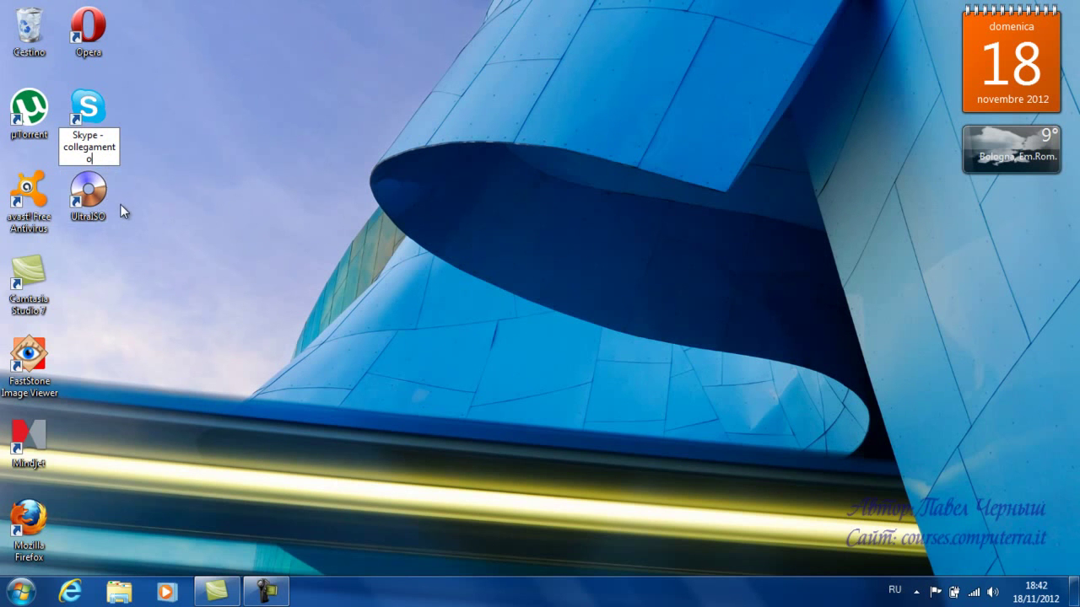
{"action": "key", "text": "BackSpace"}
{"action": "key", "text": "BackSpace"}
{"action": "key", "text": "BackSpace"}
{"action": "key", "text": "BackSpace"}
{"action": "key", "text": "BackSpace"}
{"action": "key", "text": "BackSpace"}
{"action": "key", "text": "BackSpace"}
{"action": "key", "text": "BackSpace"}
{"action": "key", "text": "BackSpace"}
{"action": "key", "text": "BackSpace"}
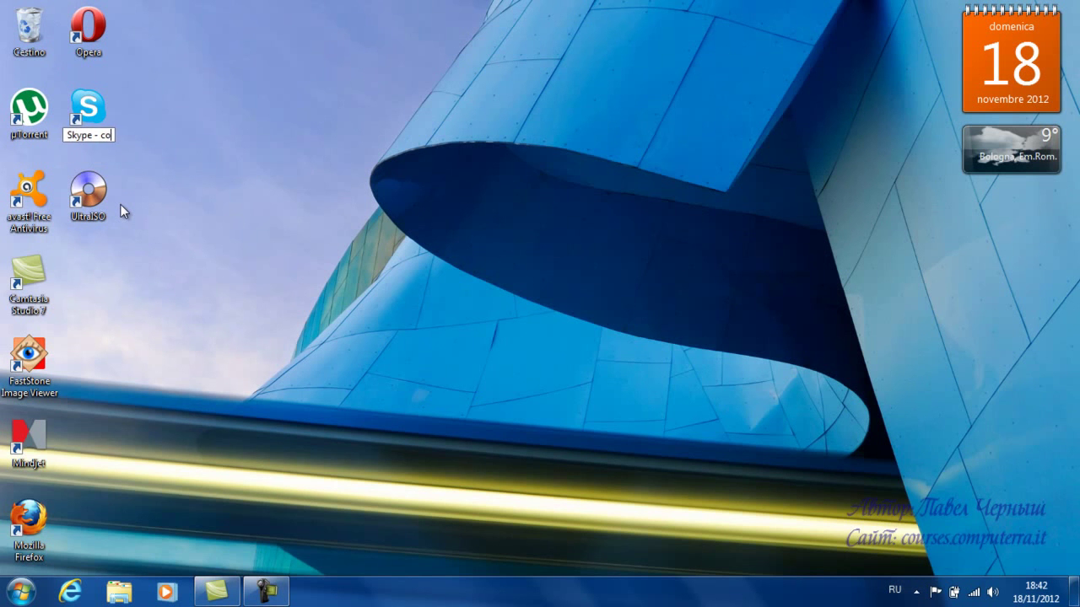
{"action": "key", "text": "BackSpace"}
{"action": "key", "text": "BackSpace"}
{"action": "key", "text": "BackSpace"}
{"action": "key", "text": "BackSpace"}
{"action": "key", "text": "BackSpace"}
{"action": "key", "text": "Return"}
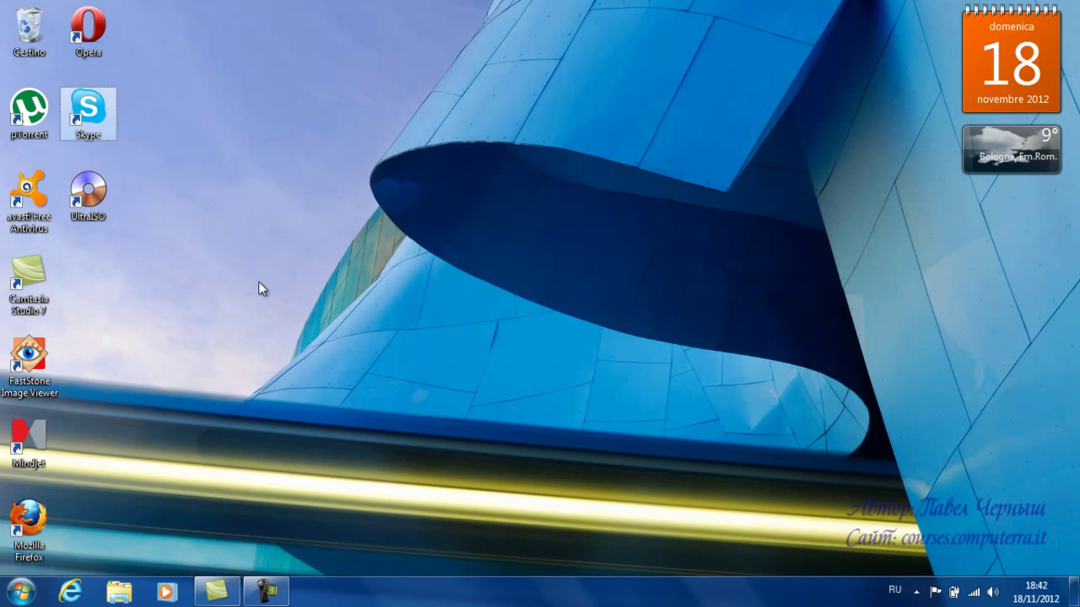
{"action": "left_click", "coordinate": [250, 167]}
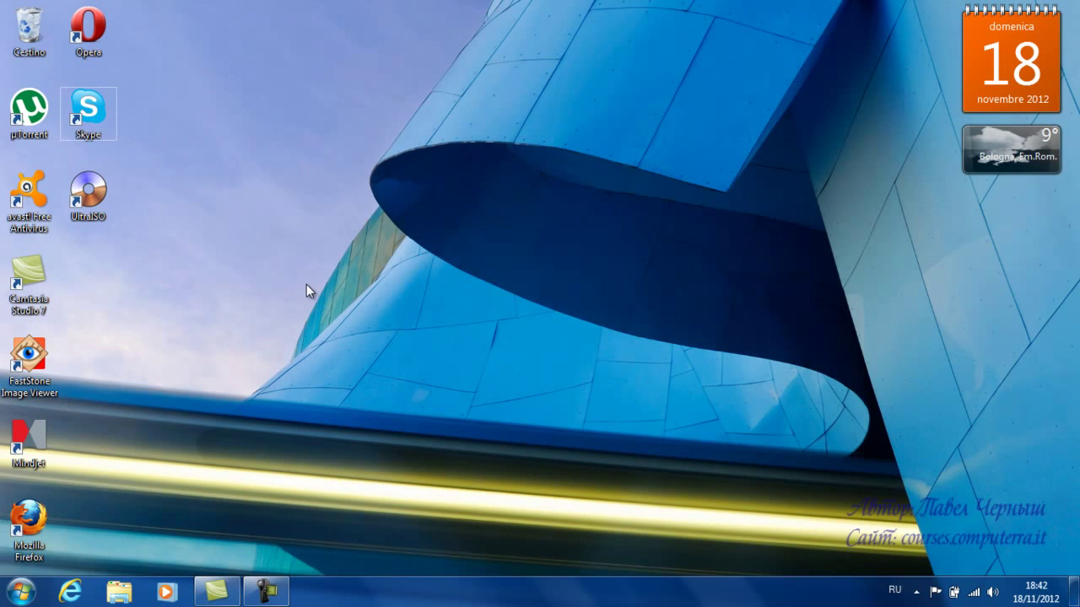
Inspect the deleted Skype shortcut in the Recycle Bin (Cestino) and close the window.
{"action": "double_click", "coordinate": [31, 40]}
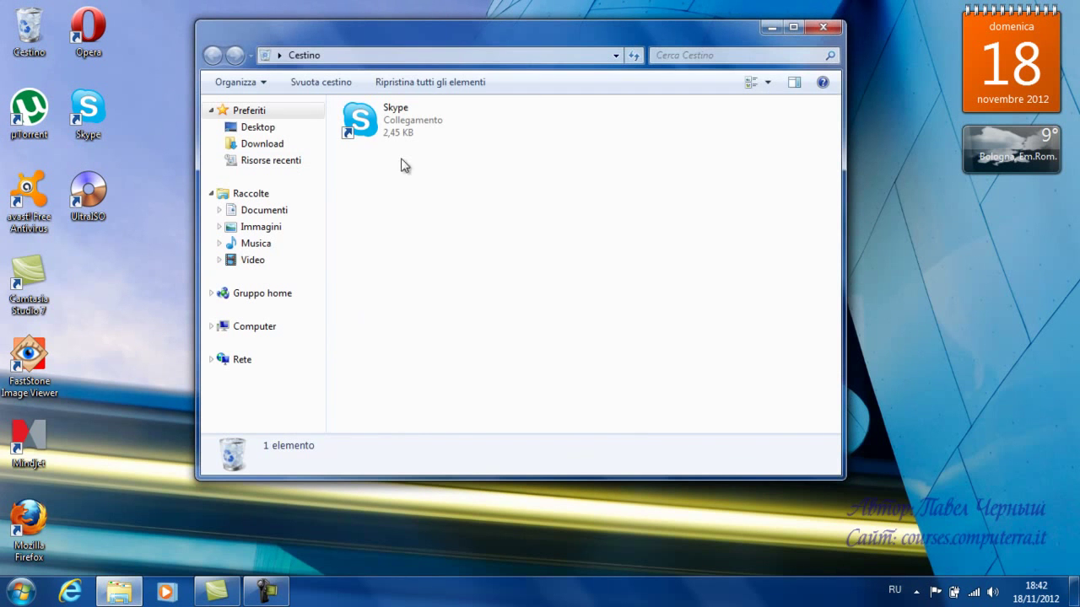
{"action": "left_click", "coordinate": [390, 119]}
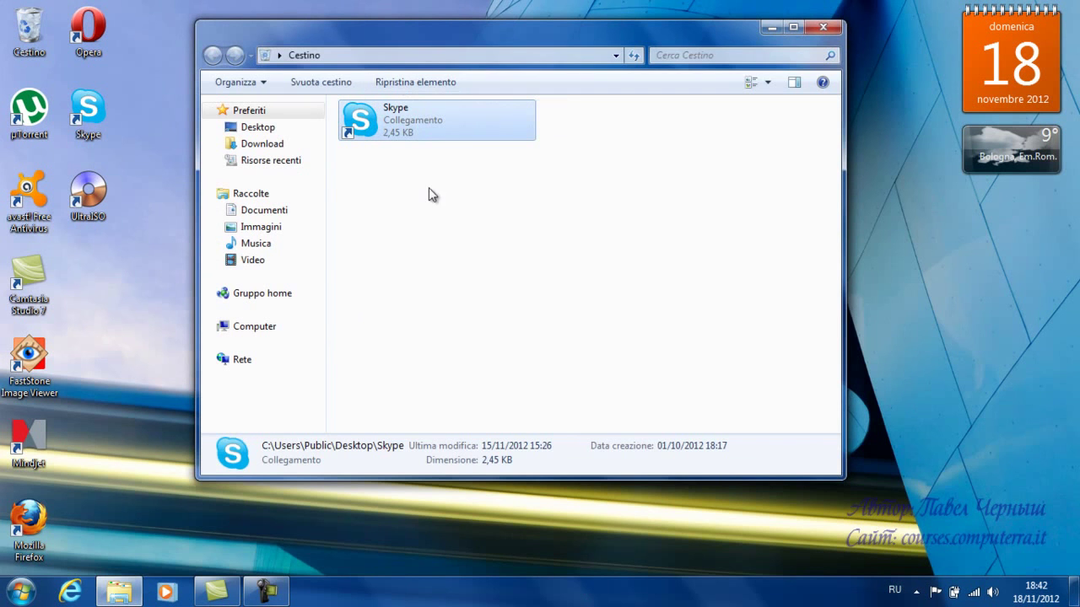
{"action": "left_click", "coordinate": [822, 27]}
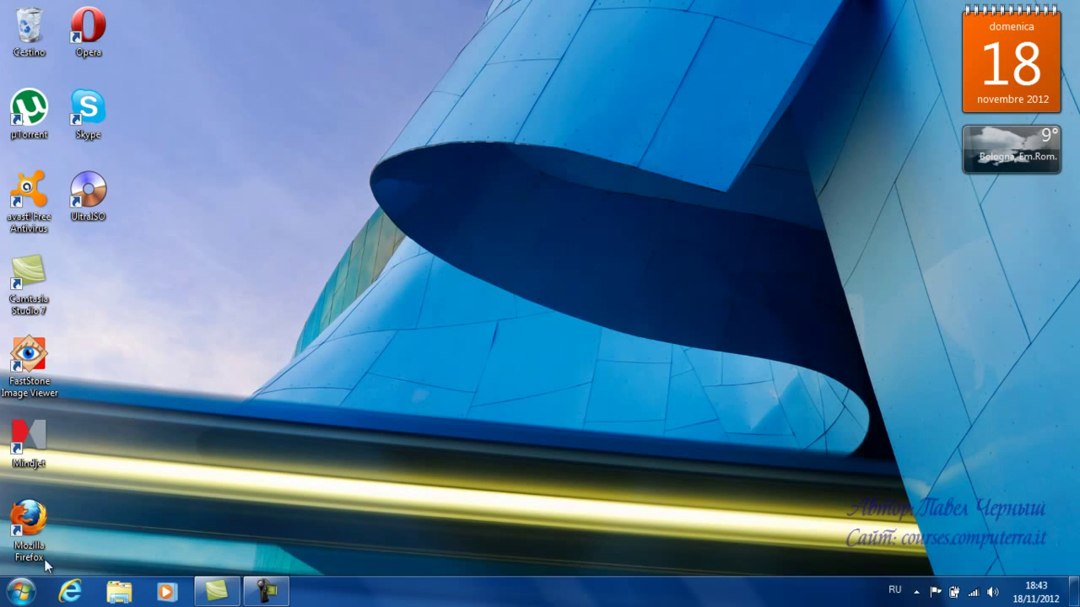
Open the Immagini library, view the contents of the Immagini campione folder, and return to the library.
{"action": "left_click", "coordinate": [20, 591]}
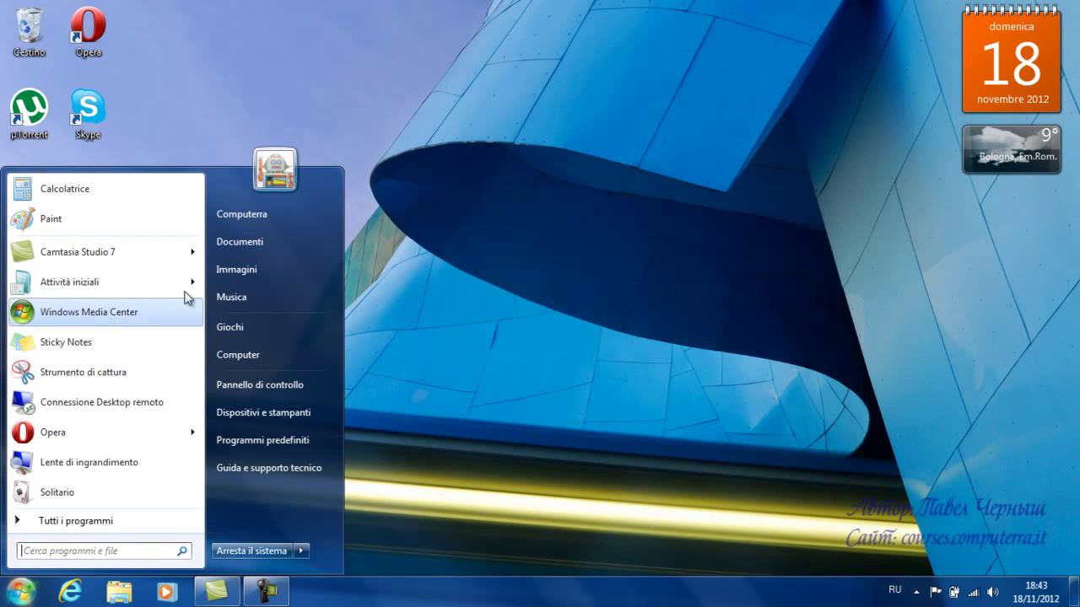
{"action": "key", "text": "Escape"}
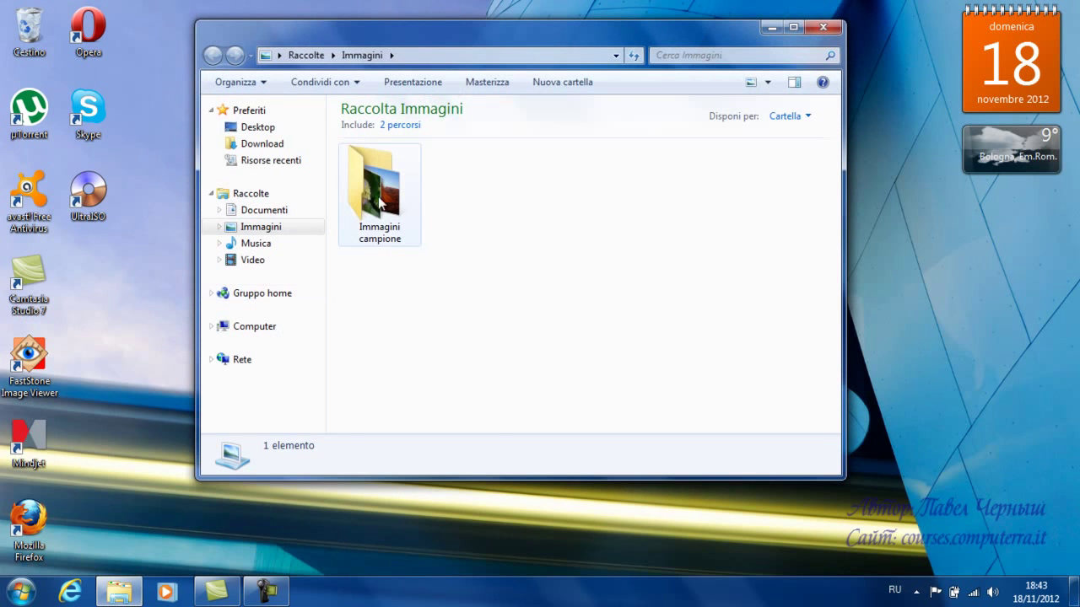
{"action": "double_click", "coordinate": [379, 199]}
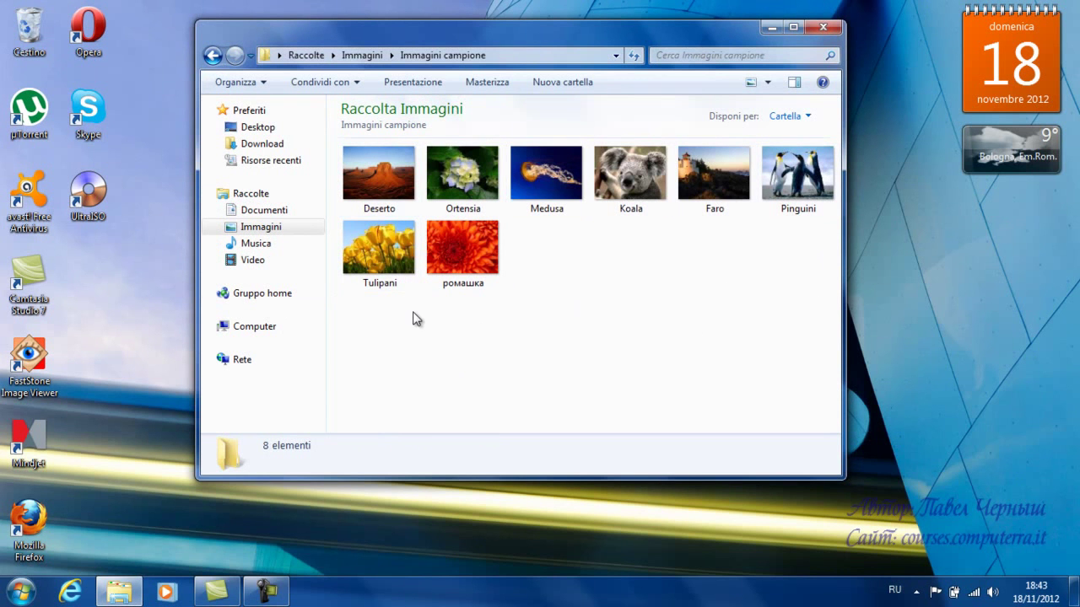
{"action": "left_click", "coordinate": [213, 57]}
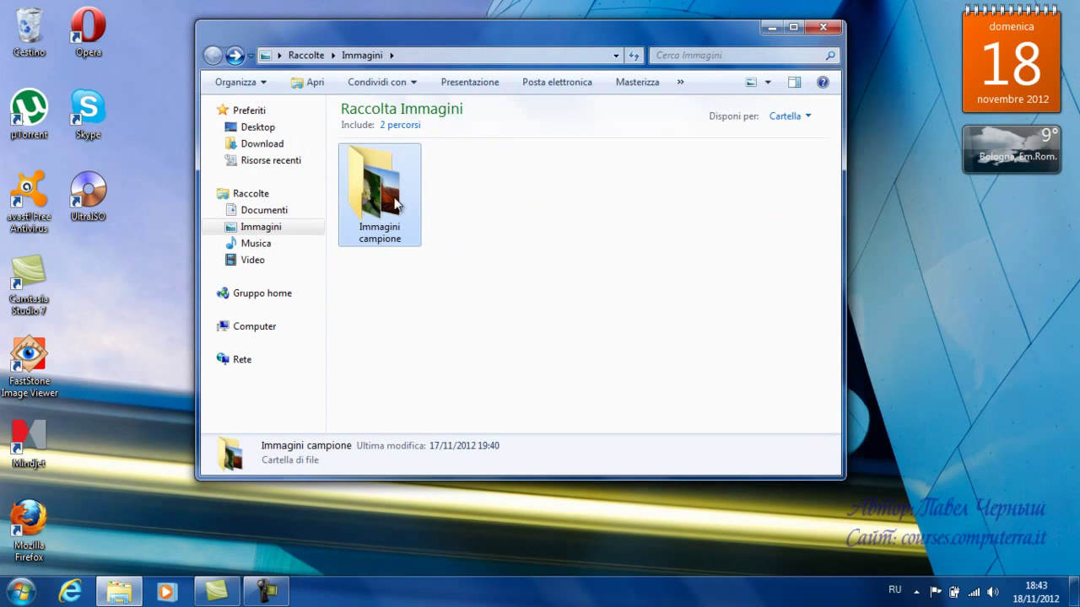
{"action": "mouse_move", "coordinate": [368, 204]}
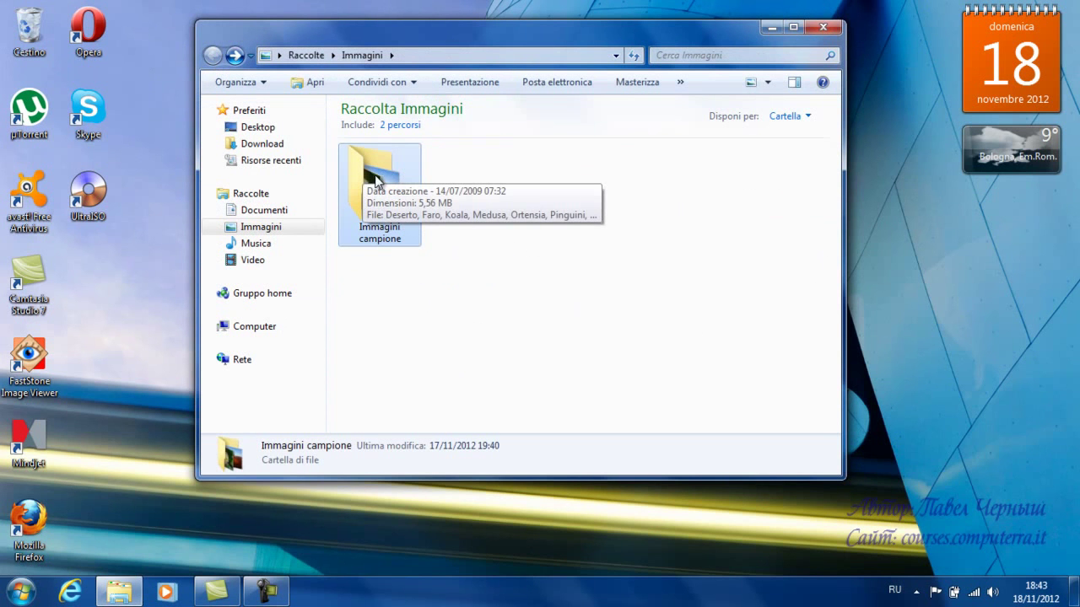
{"action": "key", "text": "ctrl+shift+d"}
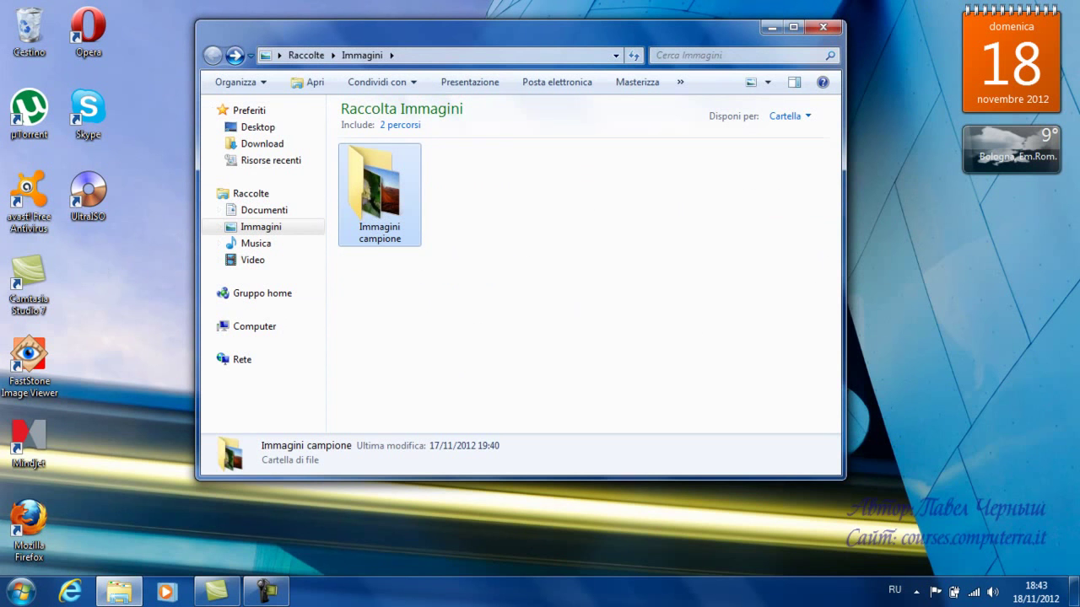
{"action": "mouse_move", "coordinate": [71, 255]}
{"action": "left_mouse_down"}
{"action": "mouse_move", "coordinate": [108, 266]}
{"action": "mouse_move", "coordinate": [116, 314]}
{"action": "left_mouse_up"}
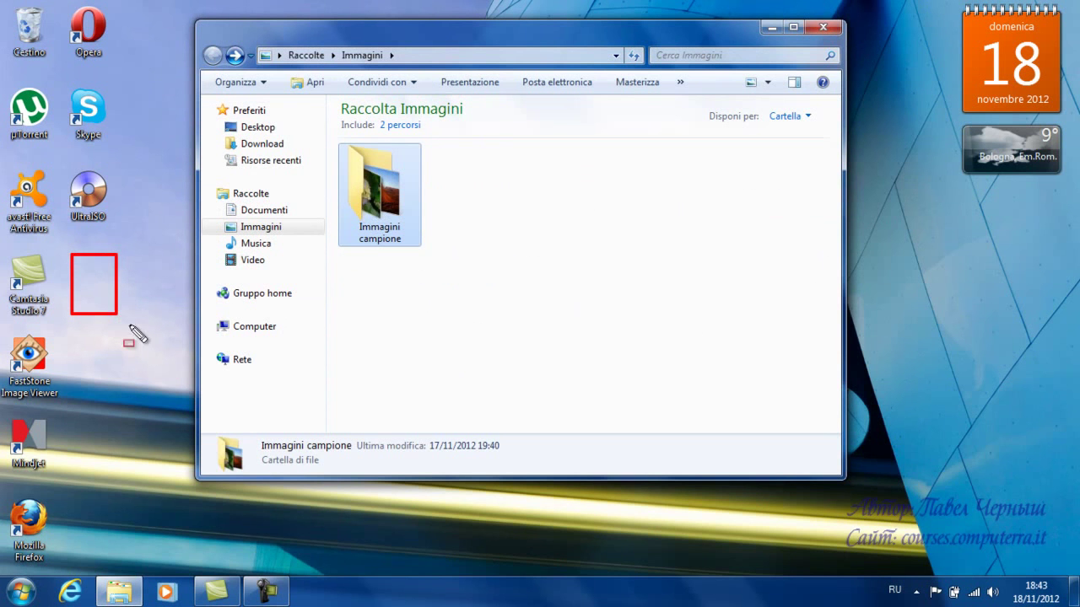
{"action": "key", "text": "Escape"}
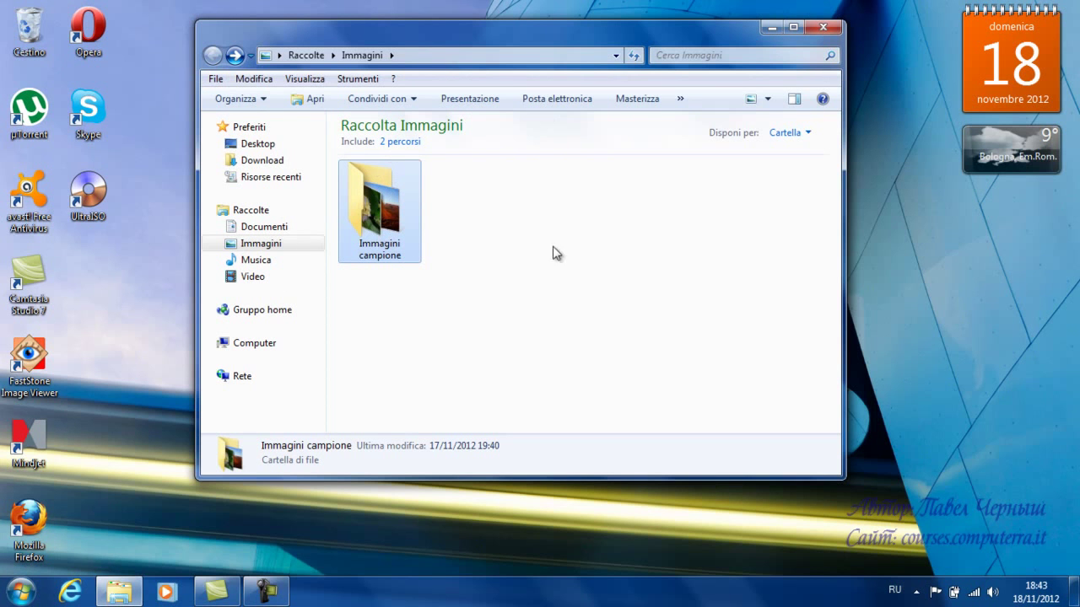
{"action": "key", "text": "alt"}
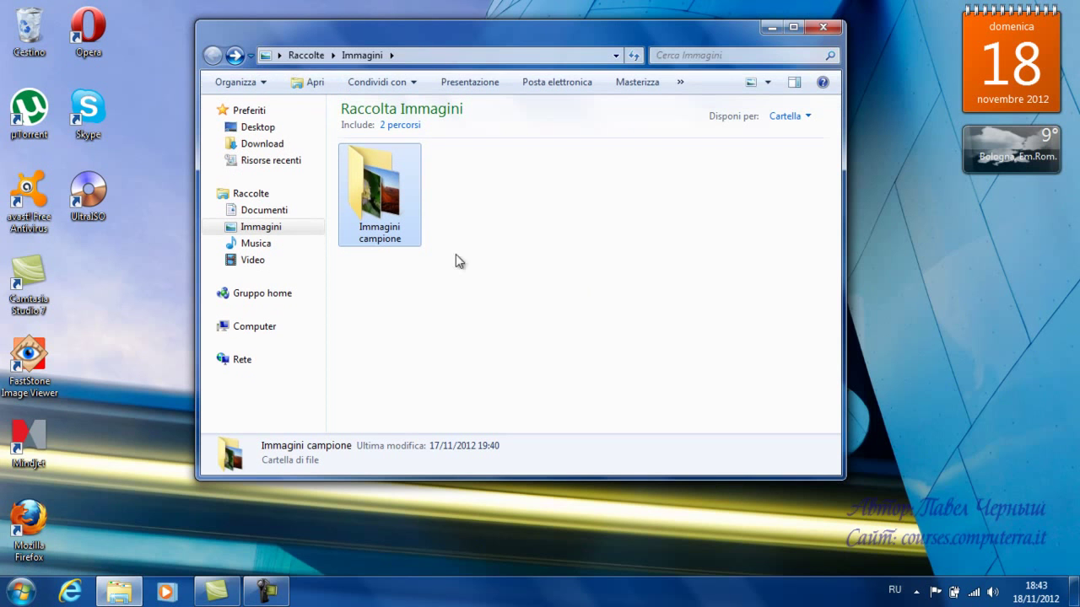
Send a shortcut of the Immagini campione folder to the desktop and close the Immagini library window.
{"action": "right_click", "coordinate": [377, 194]}
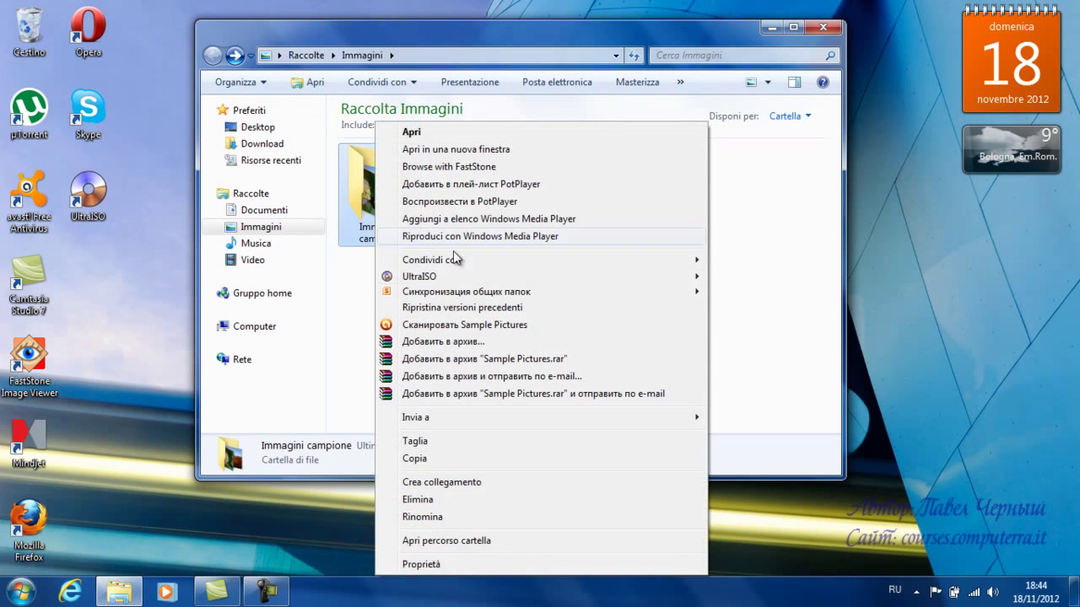
{"action": "mouse_move", "coordinate": [459, 424]}
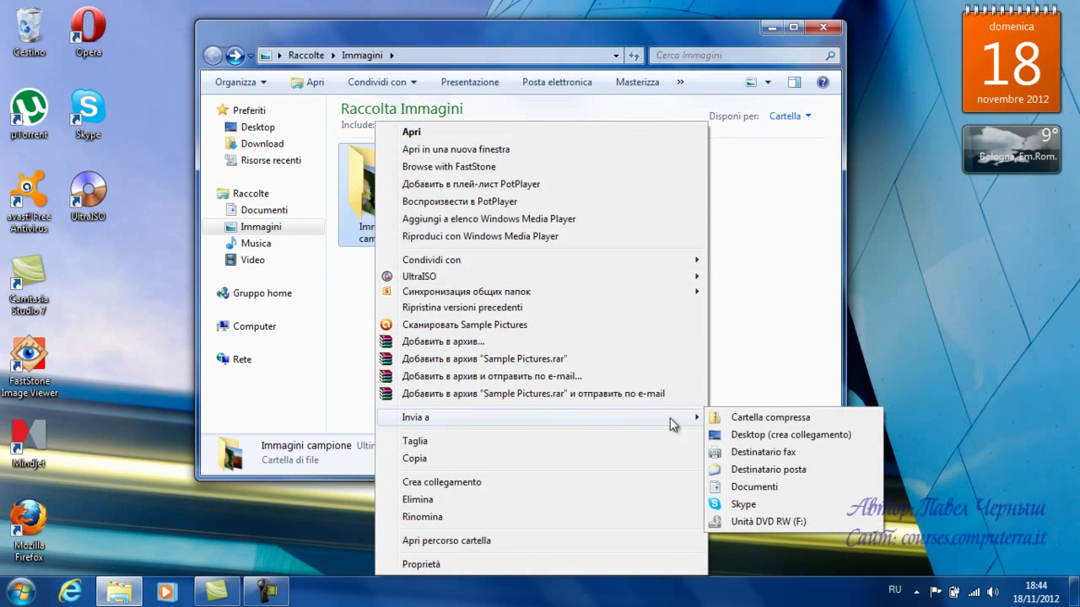
{"action": "left_click", "coordinate": [769, 435]}
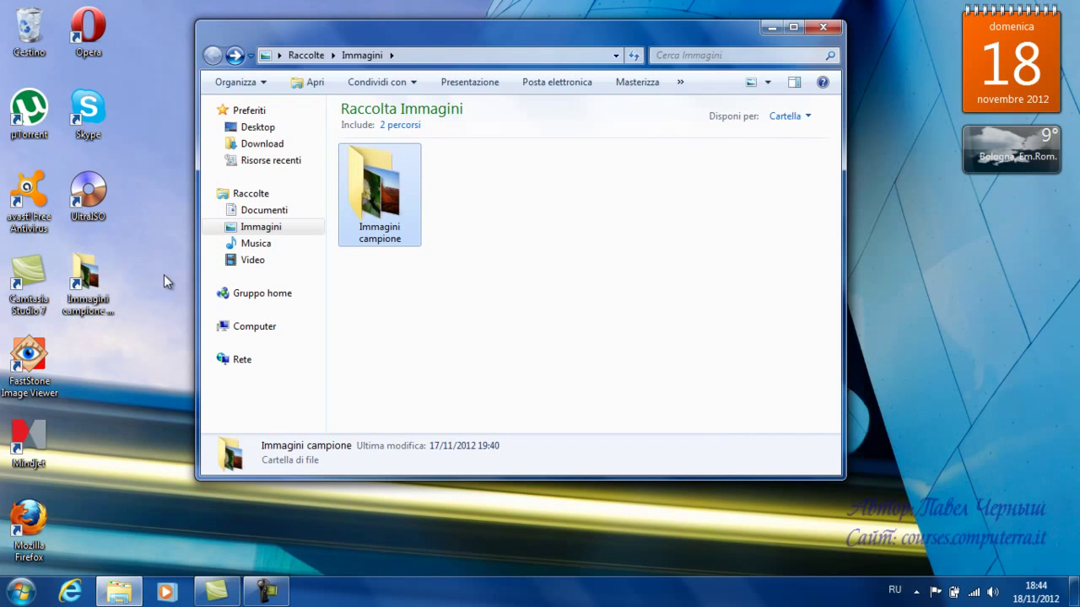
{"action": "left_click", "coordinate": [823, 27]}
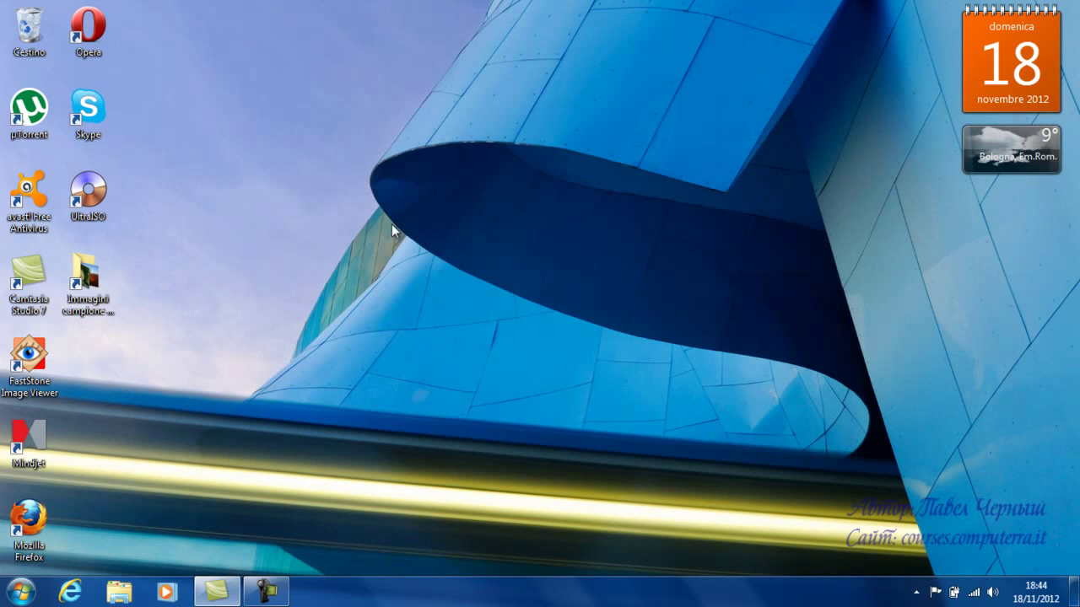
Rename the new folder shortcut on the desktop to just Immagini campione.
{"action": "left_click", "coordinate": [90, 314]}
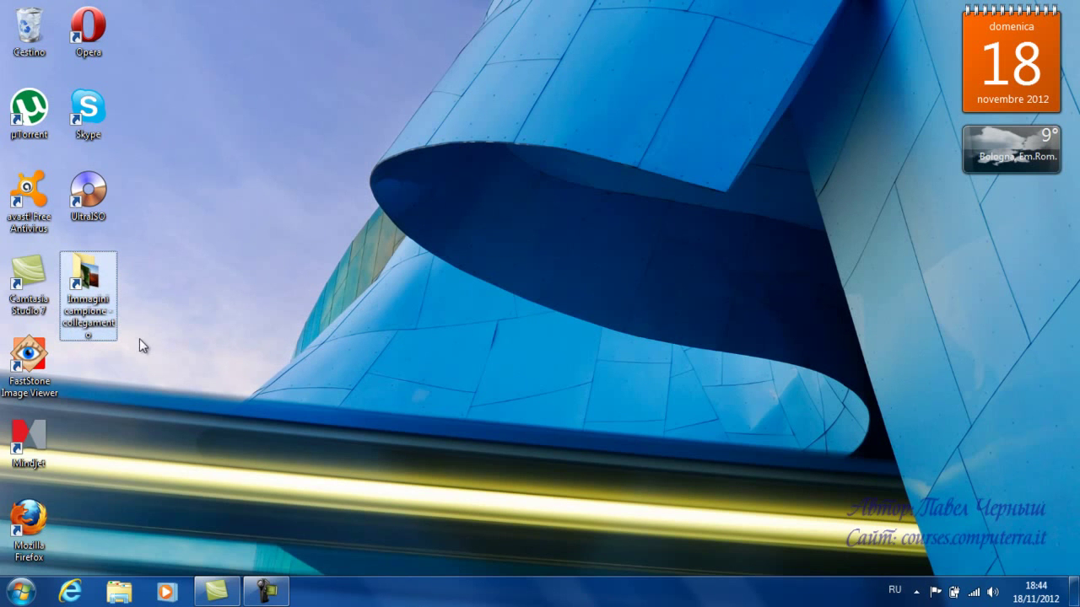
{"action": "left_click", "coordinate": [90, 328]}
{"action": "left_click", "coordinate": [150, 350]}
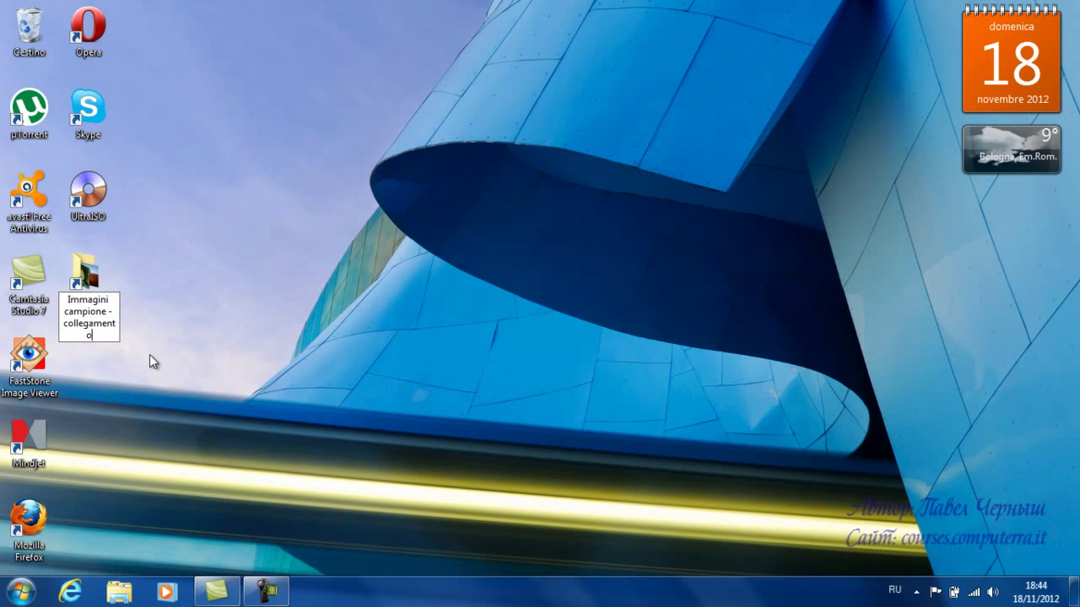
{"action": "key", "text": "BackSpace"}
{"action": "key", "text": "BackSpace"}
{"action": "key", "text": "BackSpace"}
{"action": "key", "text": "BackSpace"}
{"action": "key", "text": "BackSpace"}
{"action": "key", "text": "BackSpace"}
{"action": "key", "text": "BackSpace"}
{"action": "key", "text": "BackSpace"}
{"action": "key", "text": "BackSpace"}
{"action": "key", "text": "BackSpace"}
{"action": "key", "text": "BackSpace"}
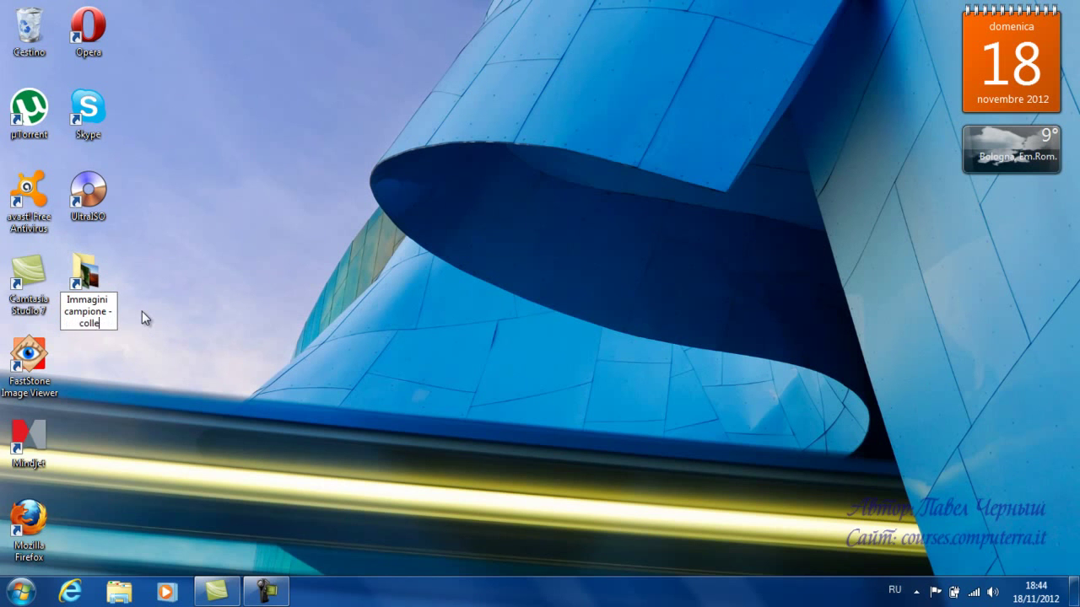
{"action": "key", "text": "BackSpace"}
{"action": "key", "text": "BackSpace"}
{"action": "key", "text": "BackSpace"}
{"action": "key", "text": "BackSpace"}
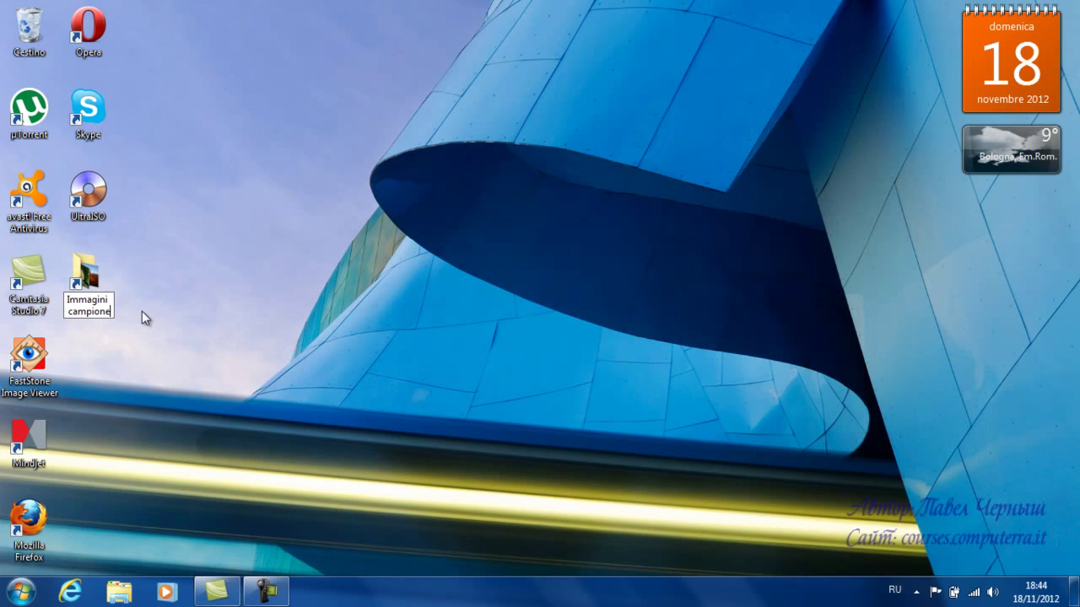
{"action": "key", "text": "Return"}
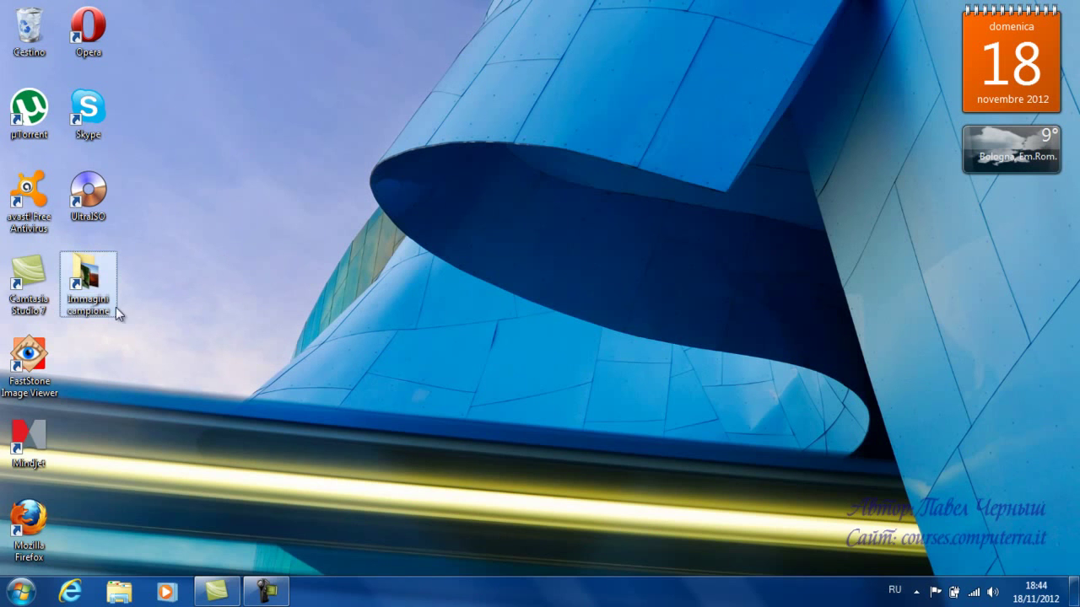